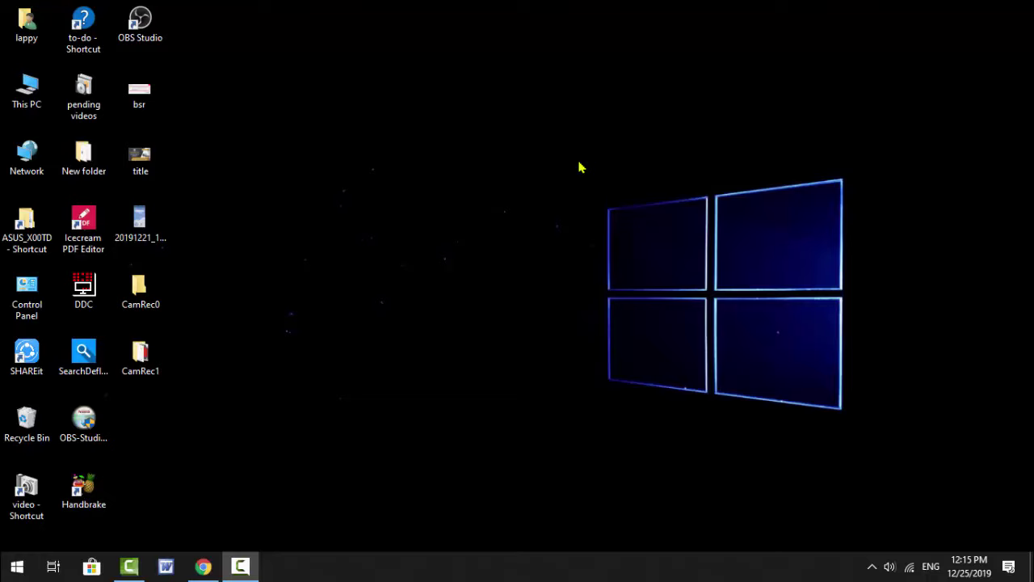
- Open Control Panel and go to its list of installed programs for uninstalling
key(super)
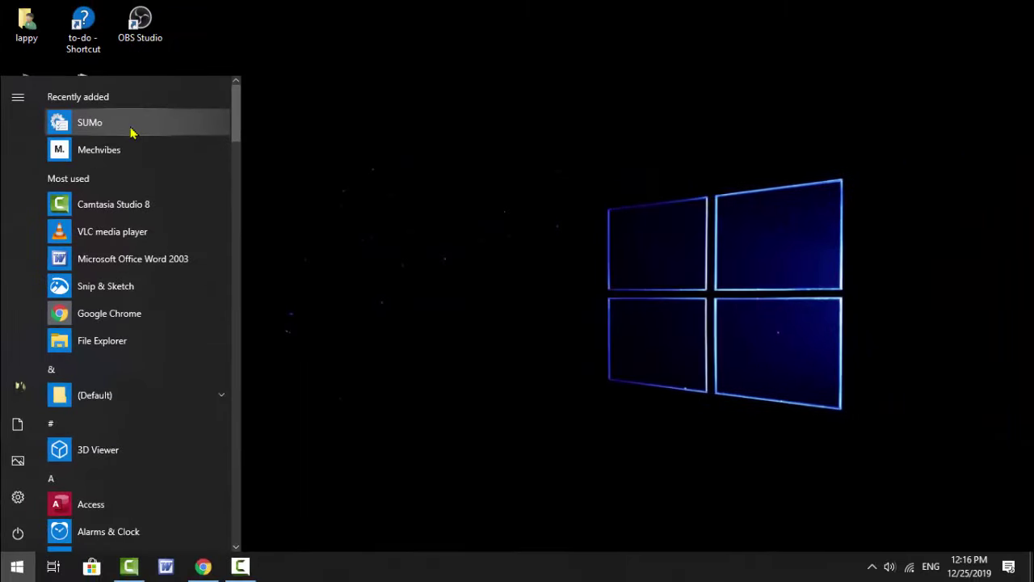
key(super)
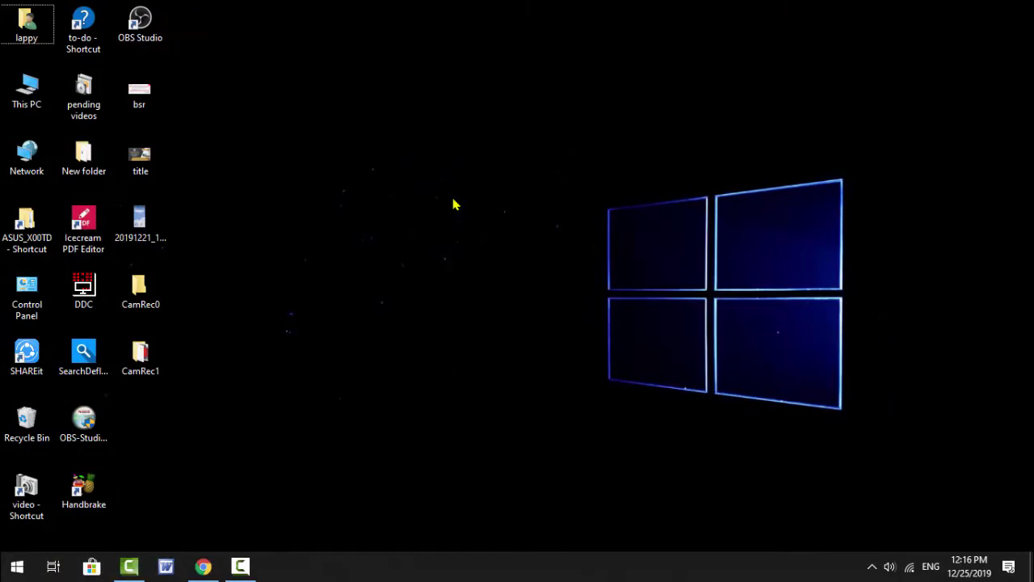
key(super)
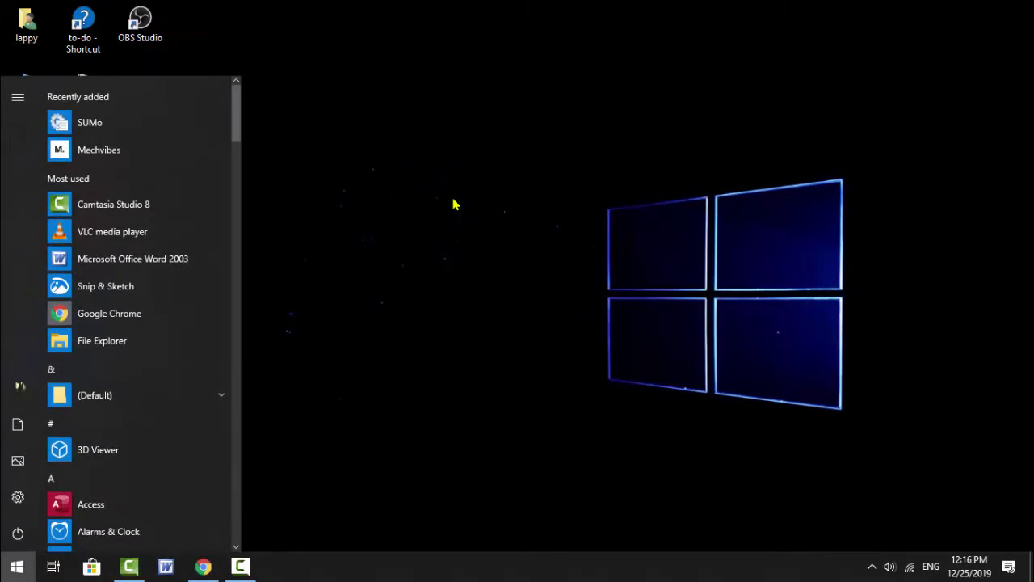
text(cp)
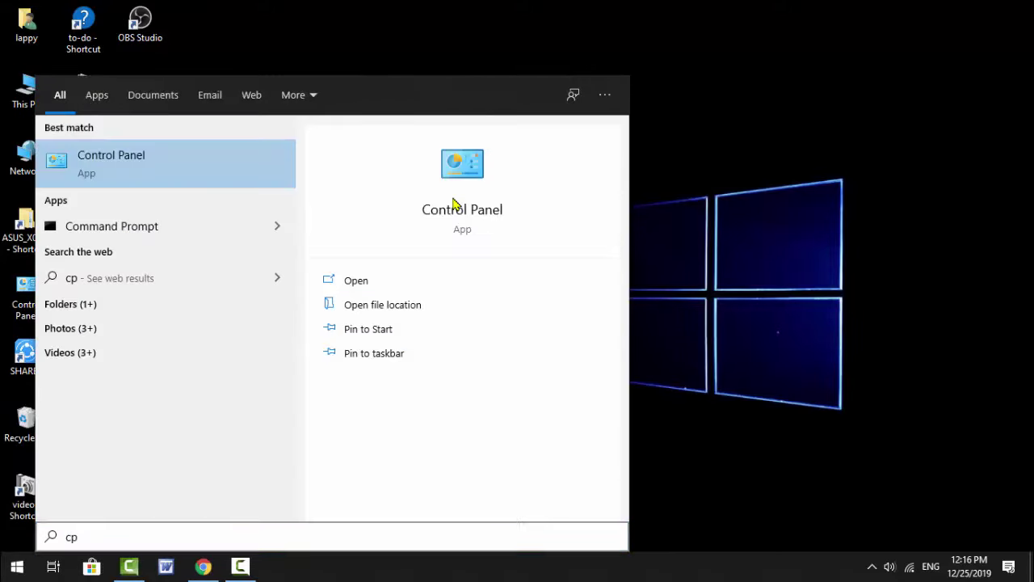
key(Return)
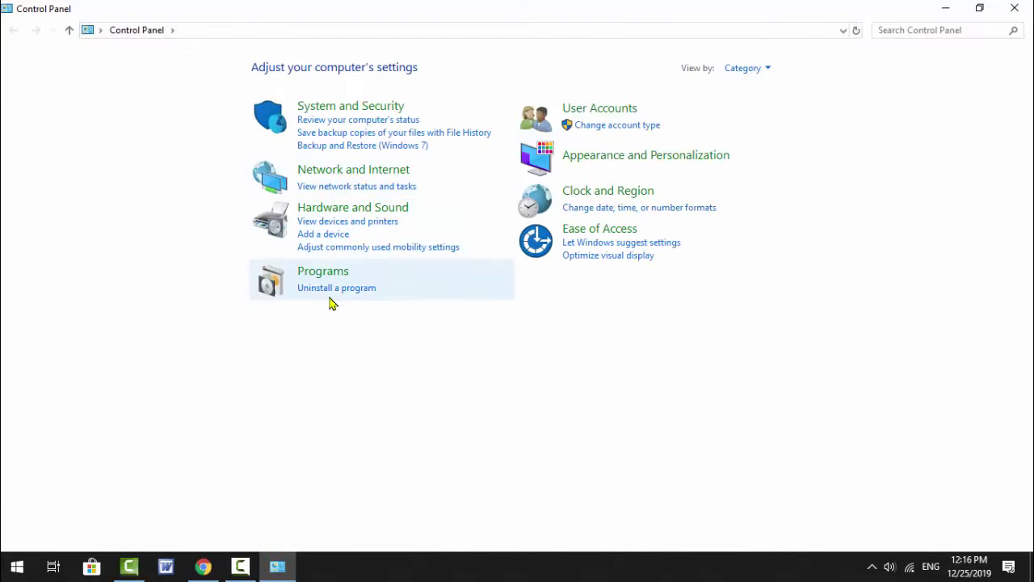
click(327, 290)
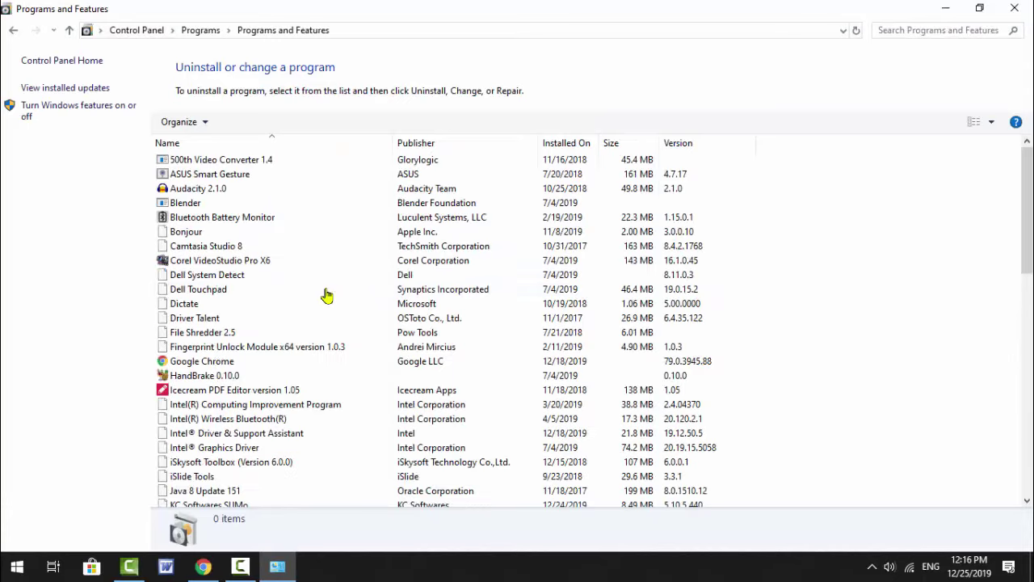
- Look through the installed programs around Search Deflector, SHAREit and SmartSound, and close the list without uninstalling anything
click(324, 291)
scroll(228, 301, down, 10)
click(229, 303)
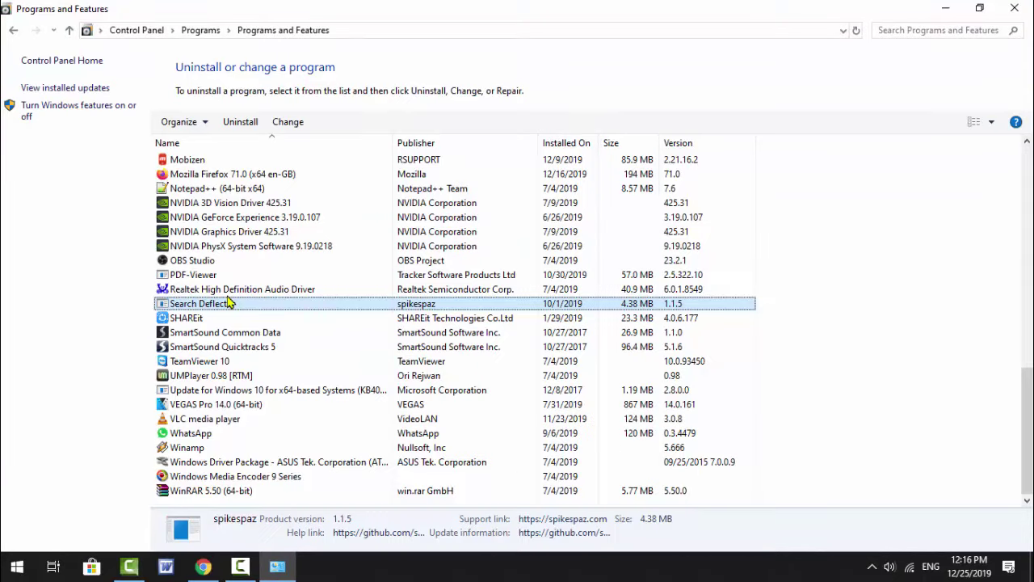
key(Down)
key(Down)
key(Up)
key(Up)
key(Down)
key(Down)
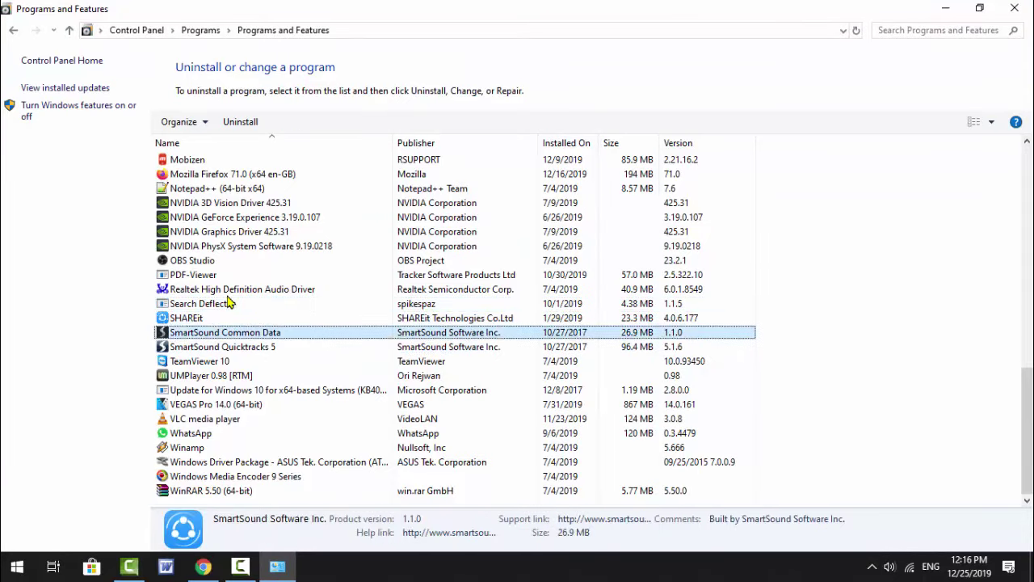
key(Down)
key(Up)
key(Up)
key(Up)
key(Down)
key(Down)
key(Up)
key(Up)
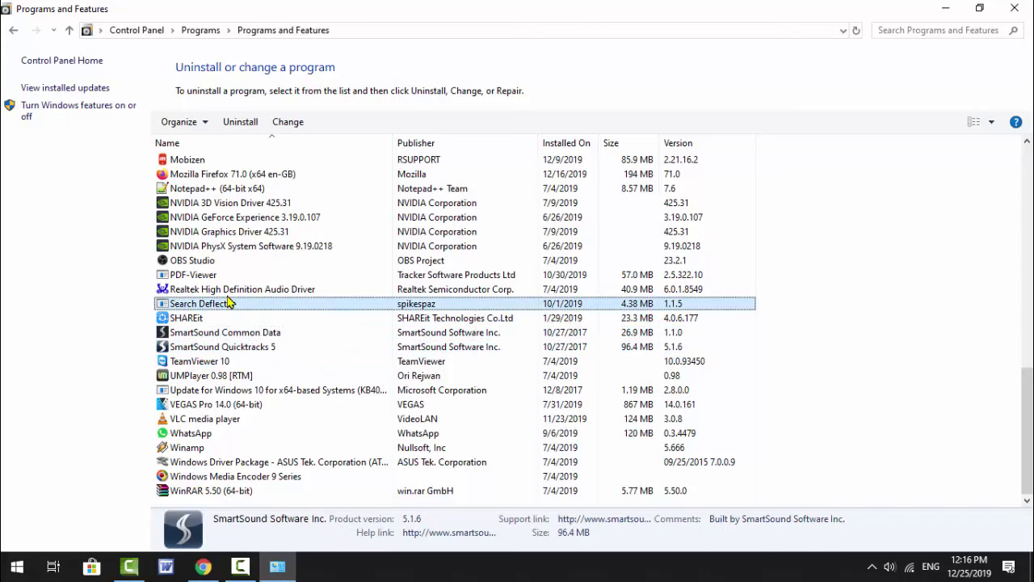
key(Down)
key(Down)
key(Up)
key(Up)
key(Down)
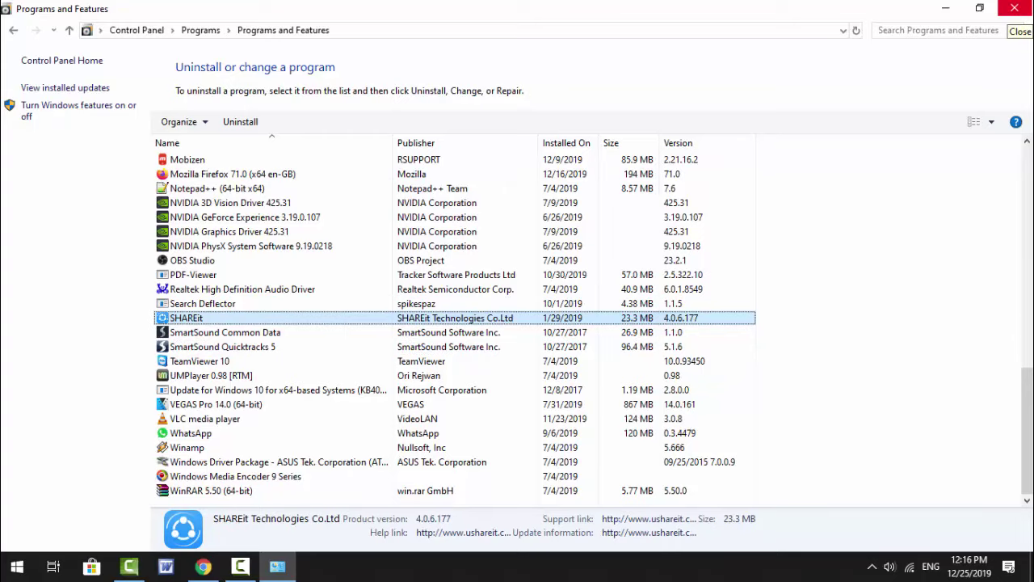
click(1015, 10)
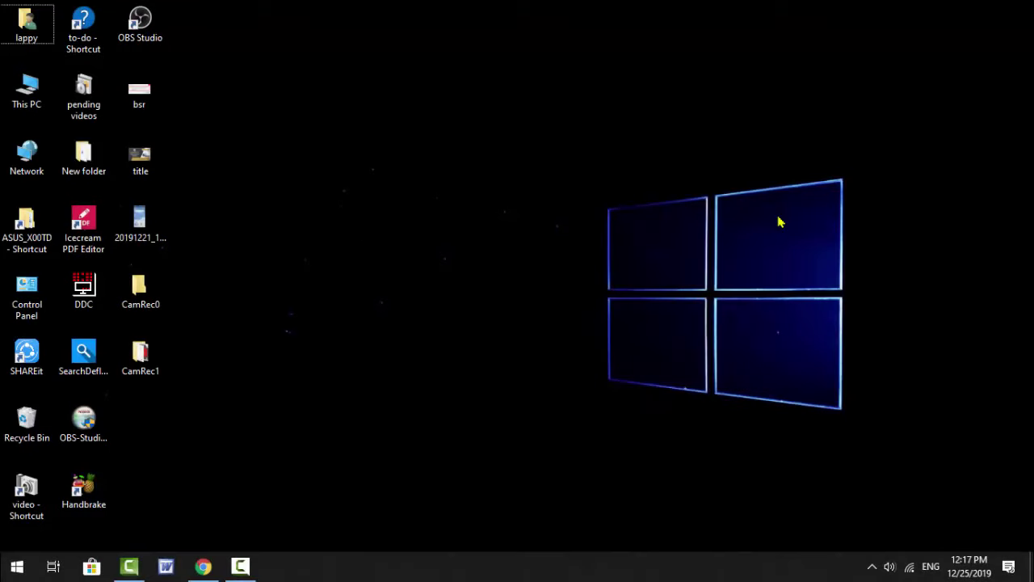
- Search the computer for sumo and open the SUMo app's file location
key(super)
text(sumo)
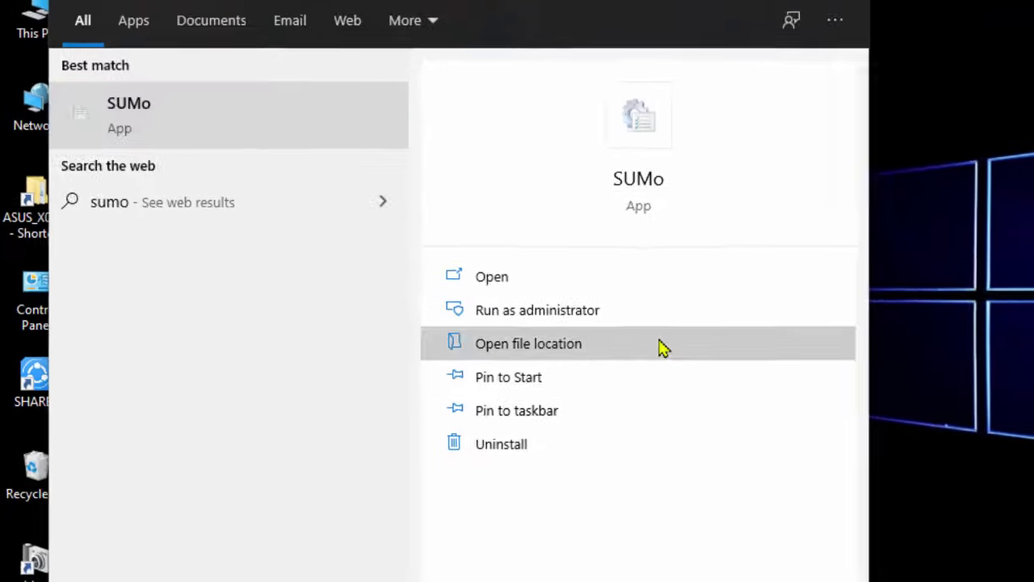
click(742, 354)
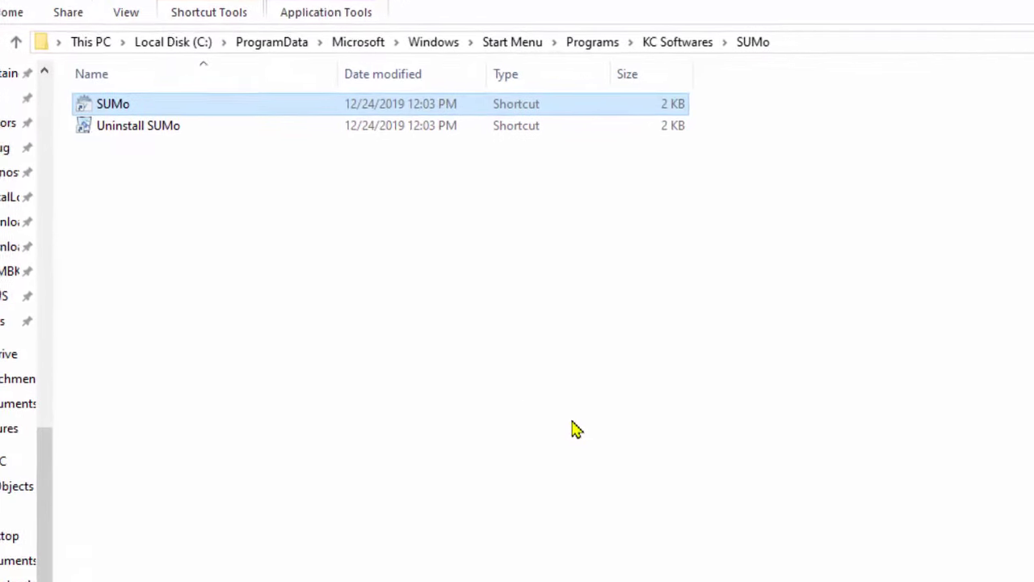
- Uninstall SUMo using the Uninstall SUMo shortcut, confirm its complete removal, and close the remaining messages and folder window
click(209, 135)
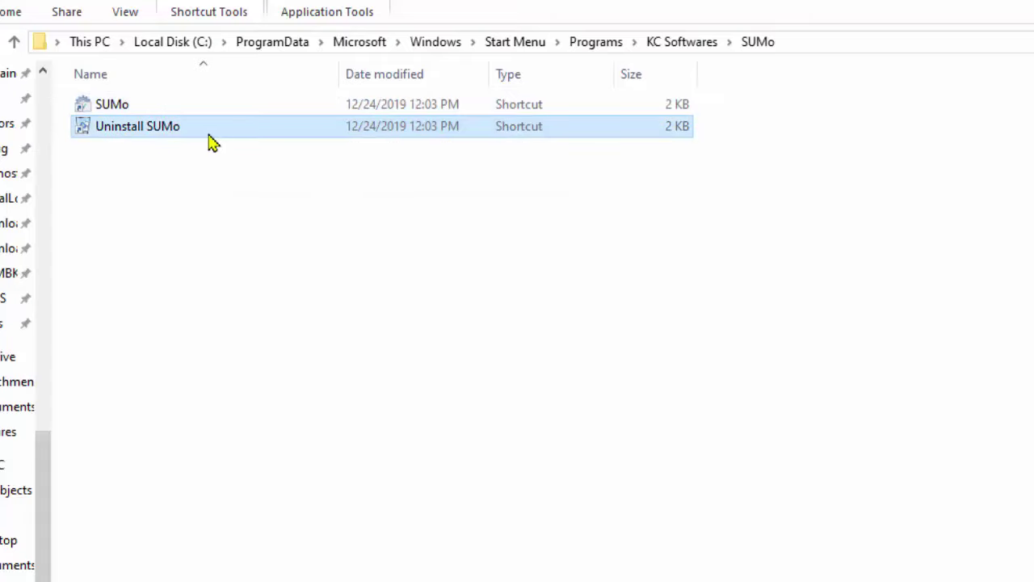
double_click(209, 143)
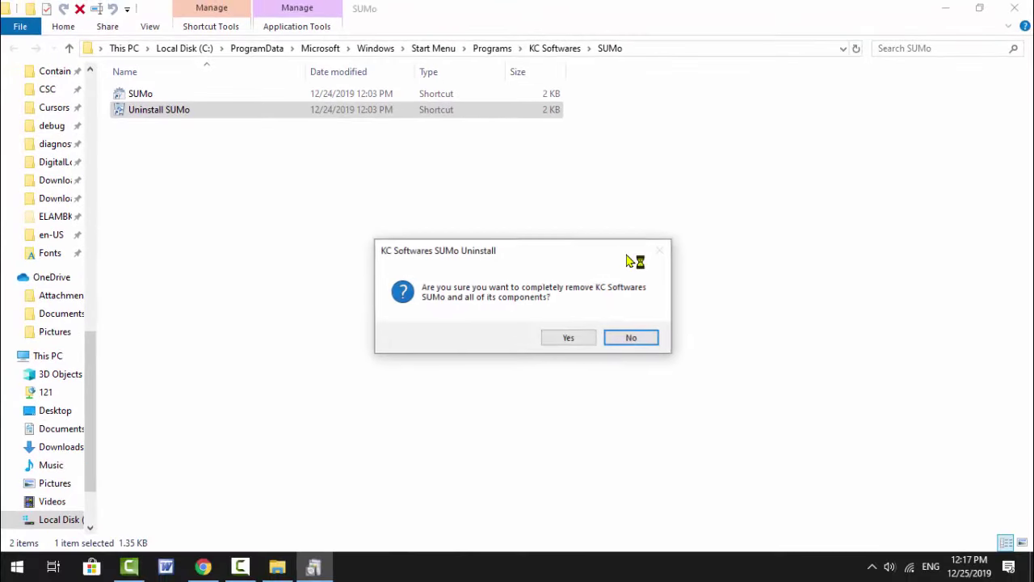
click(566, 338)
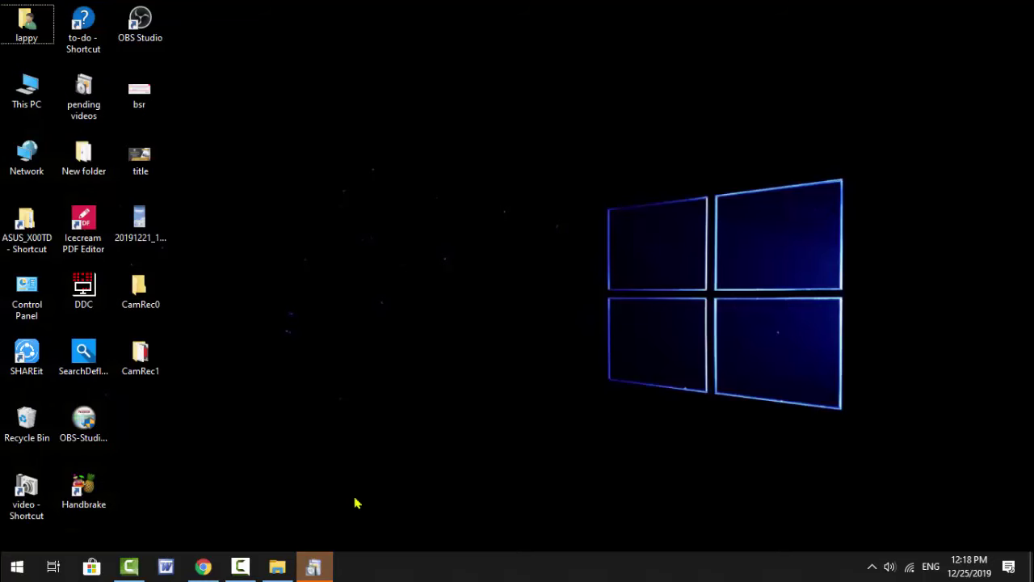
click(315, 568)
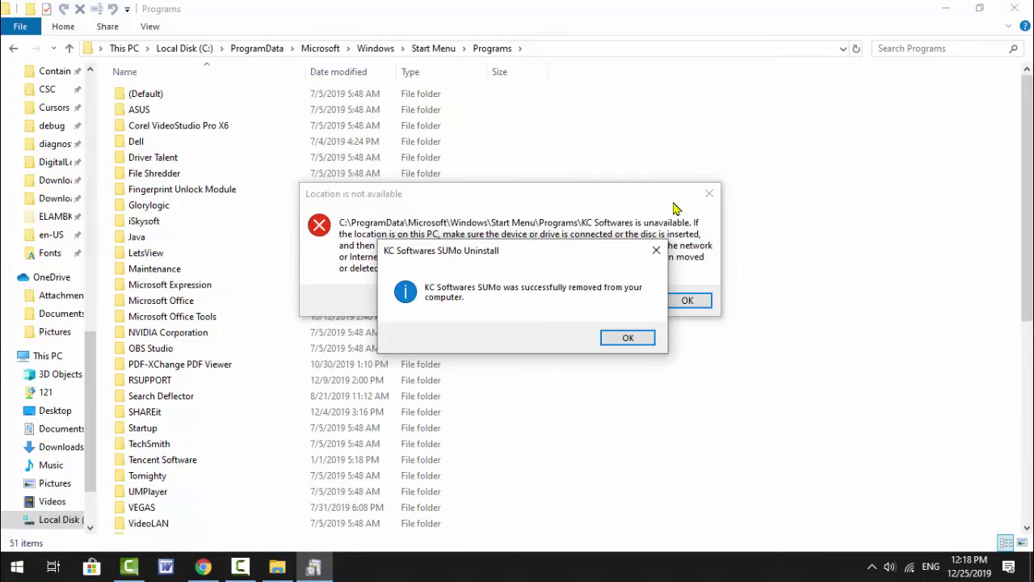
click(616, 337)
click(668, 303)
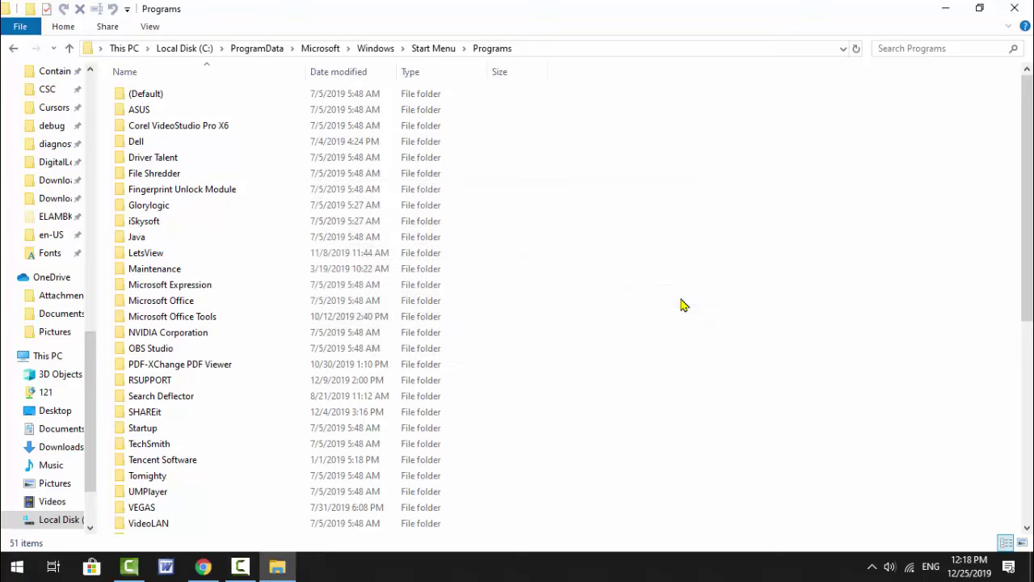
click(1030, 5)
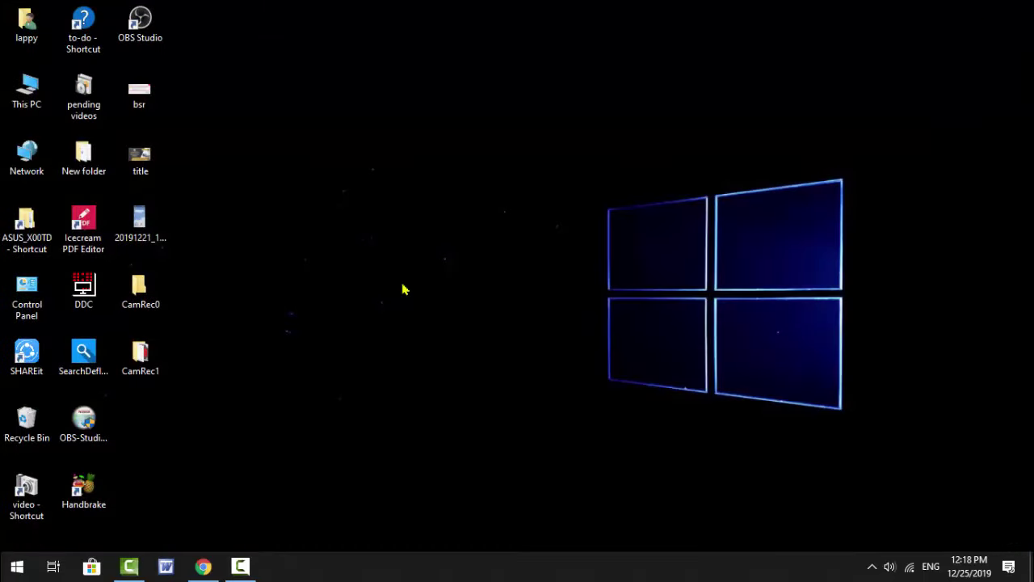
- Search the computer for sumo to check whether the app is still installed
key(super)
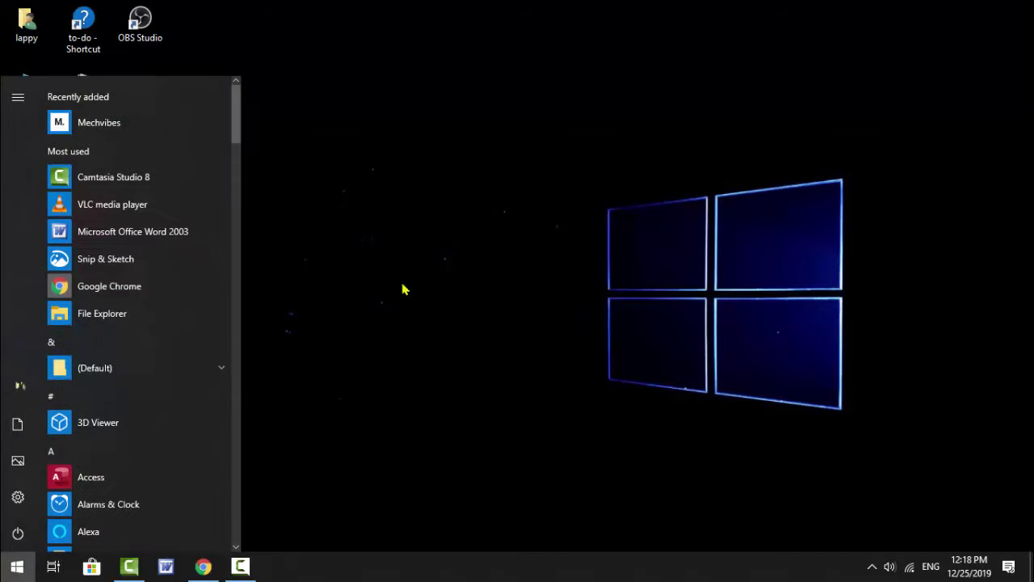
text(sumo)
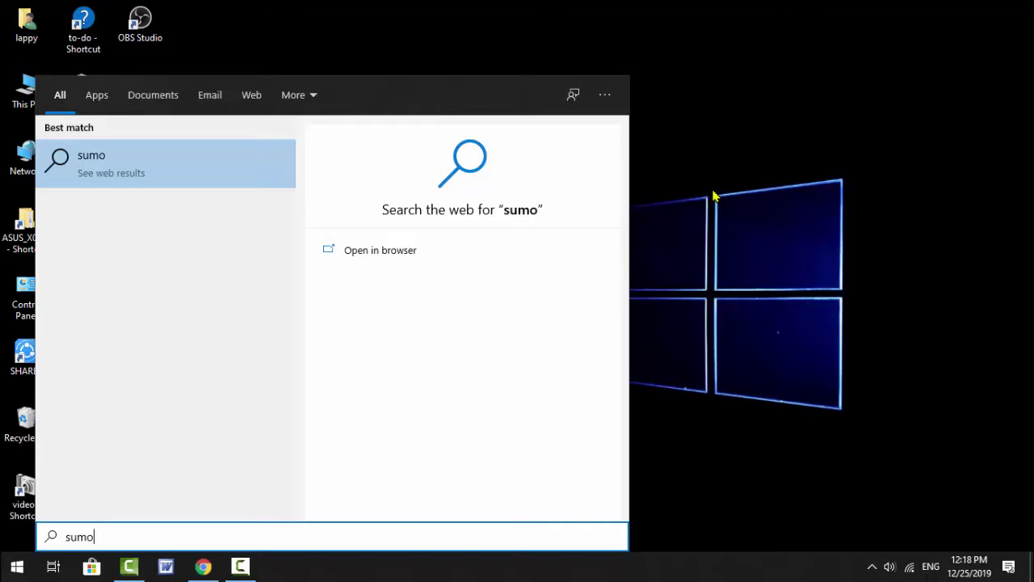
key(Escape)
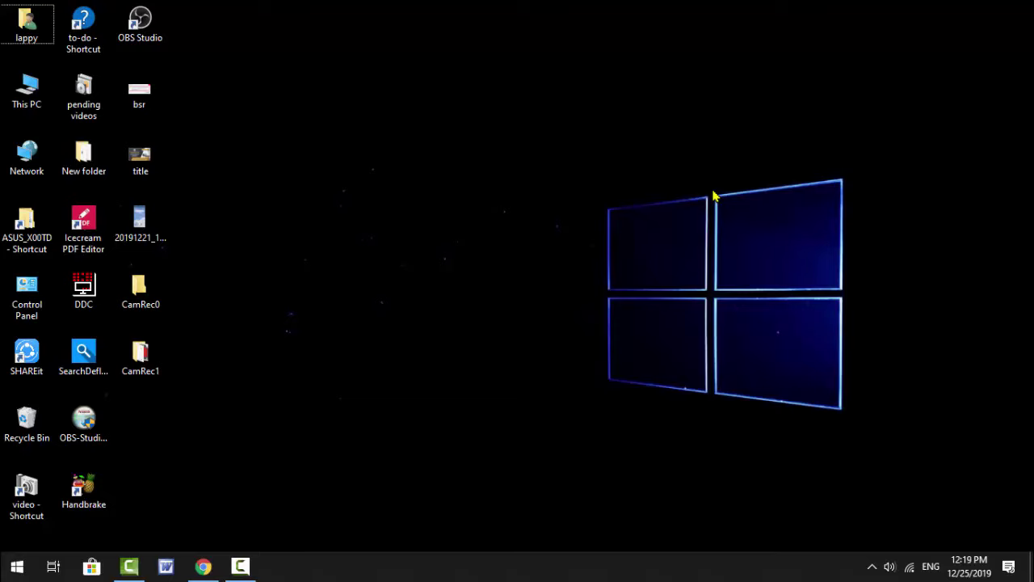
- Run regedit and expand HKEY_LOCAL_MACHINE and its SOFTWARE key in the registry
key(super+r)
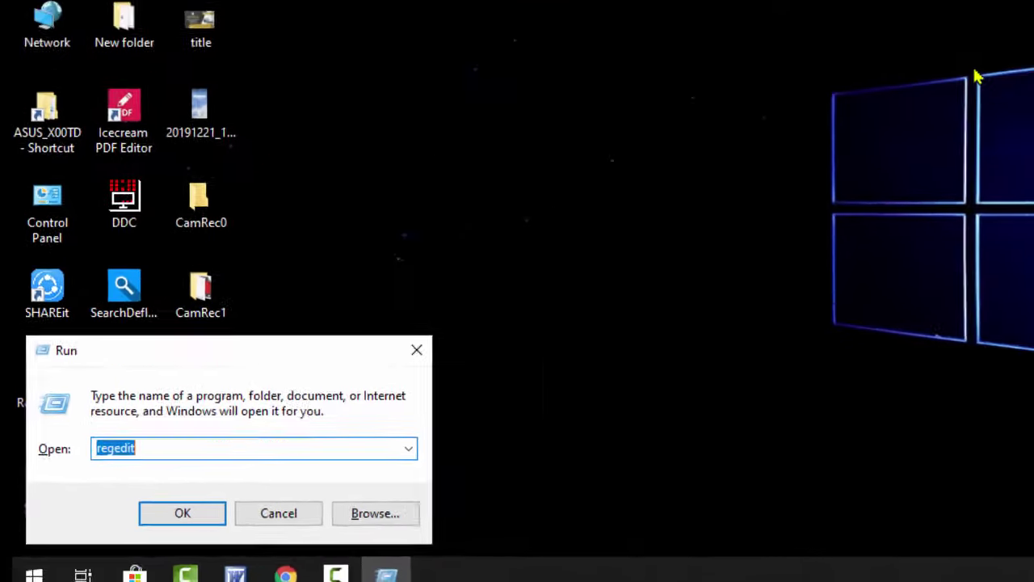
key(Escape)
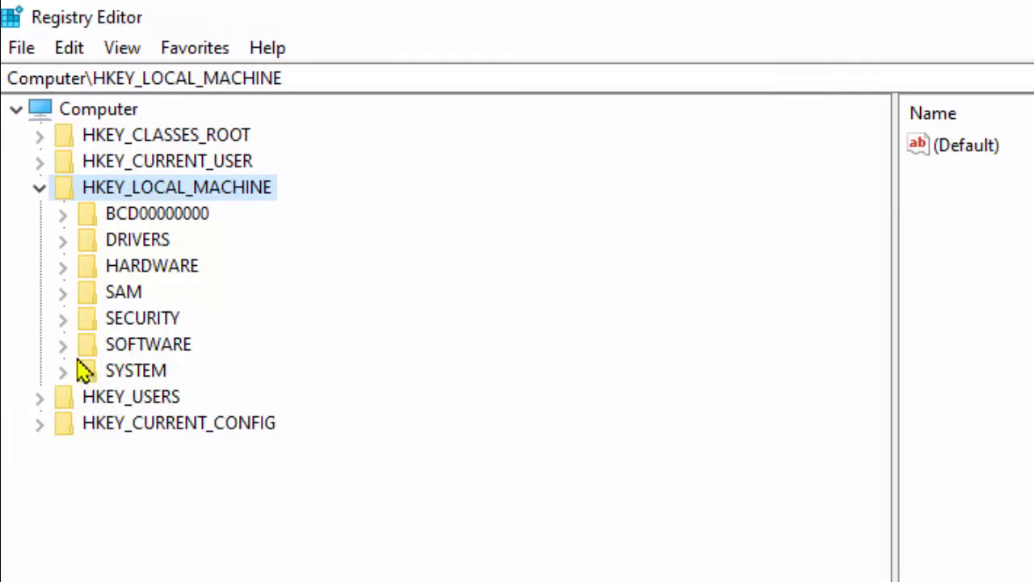
click(63, 345)
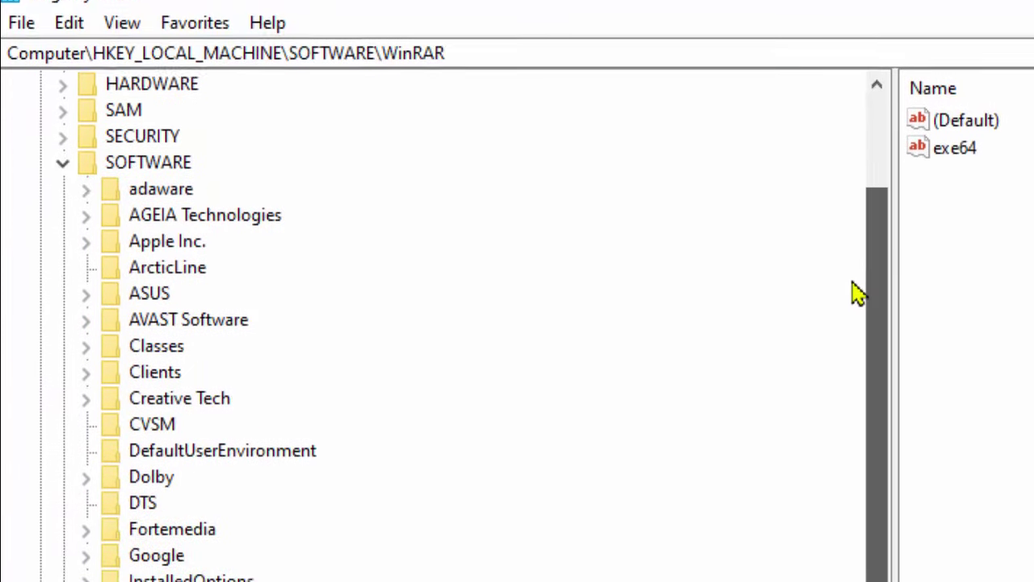
- Expand the Microsoft key under SOFTWARE and its Windows subkey
drag(858, 294, 843, 358)
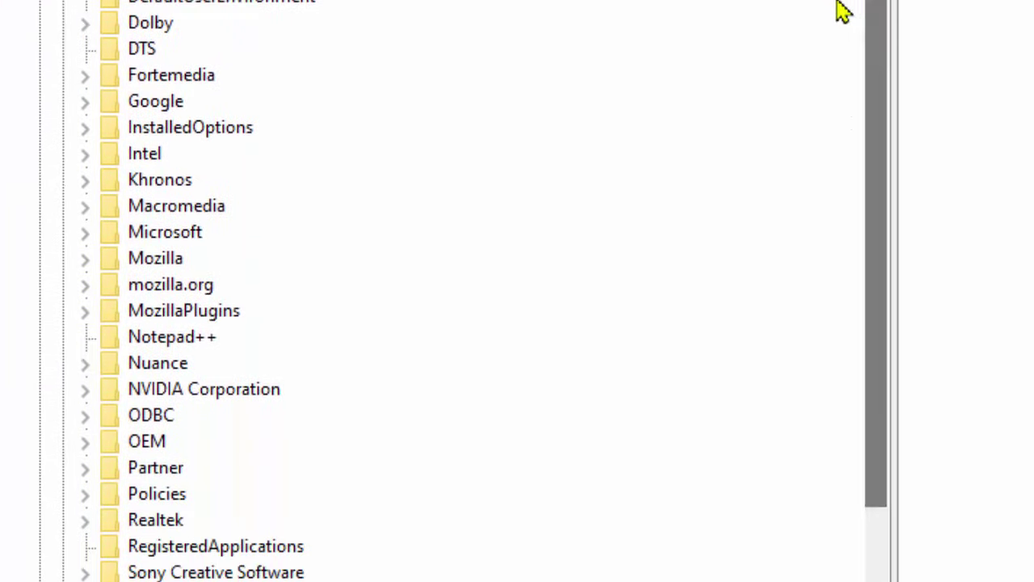
drag(841, 10, 833, 8)
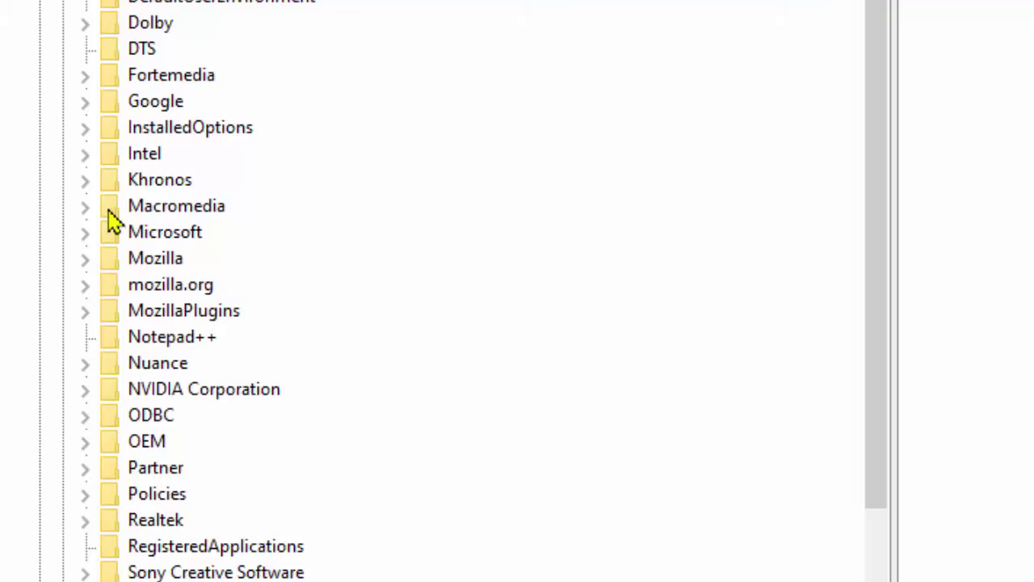
click(84, 235)
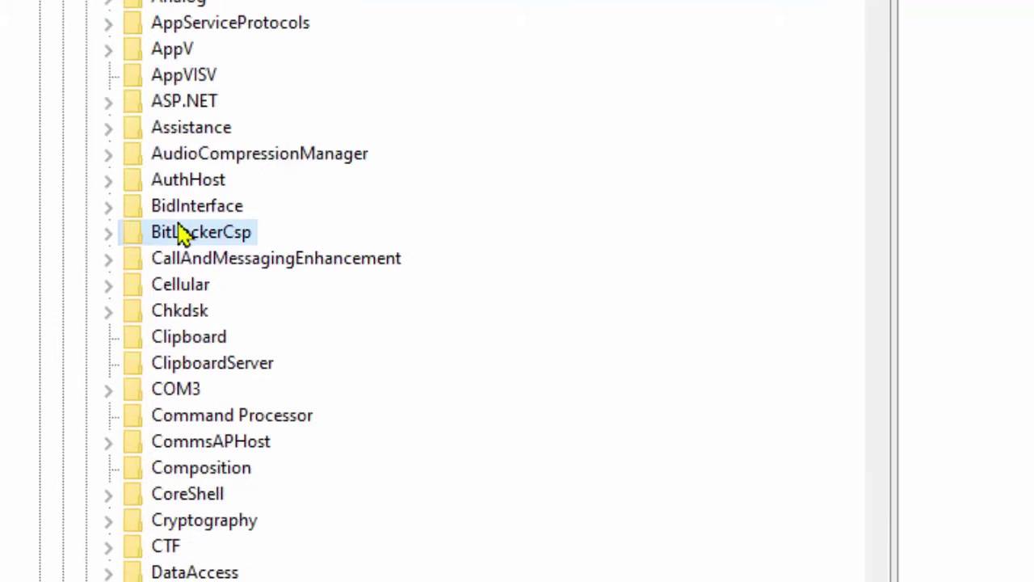
key(w)
key(Down)
key(Down)
key(Down)
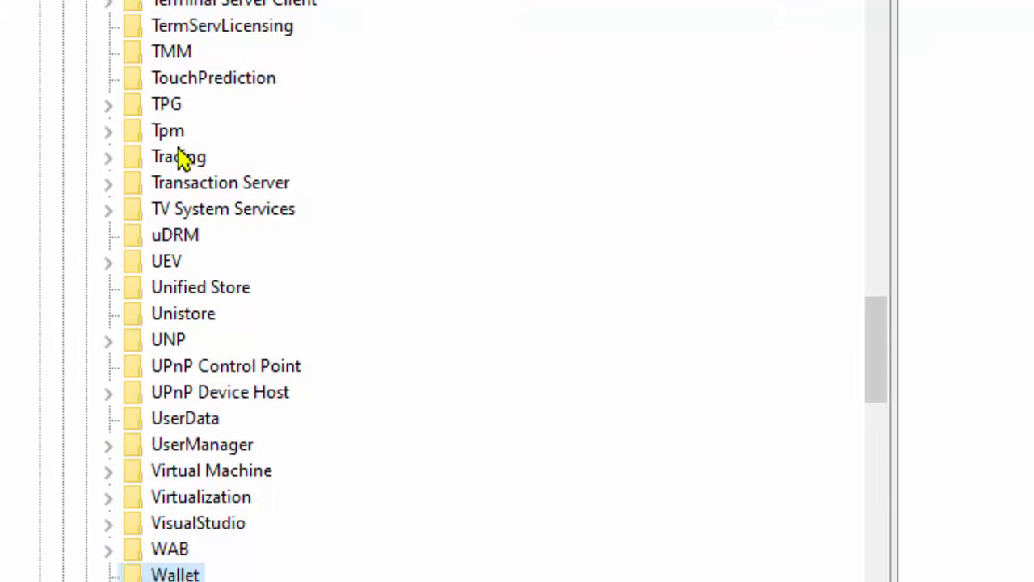
key(Down)
key(Down)
key(Down)
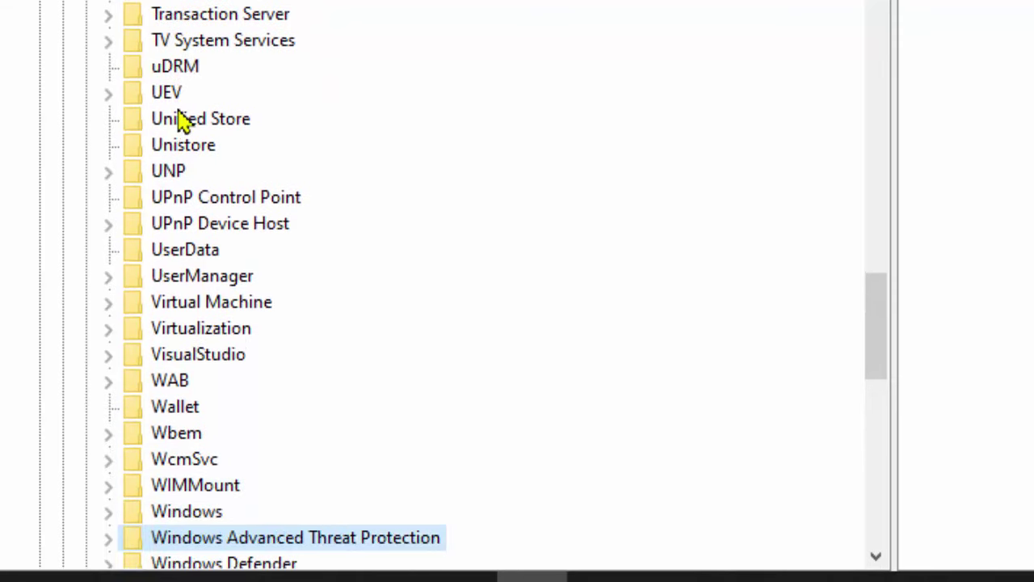
click(107, 512)
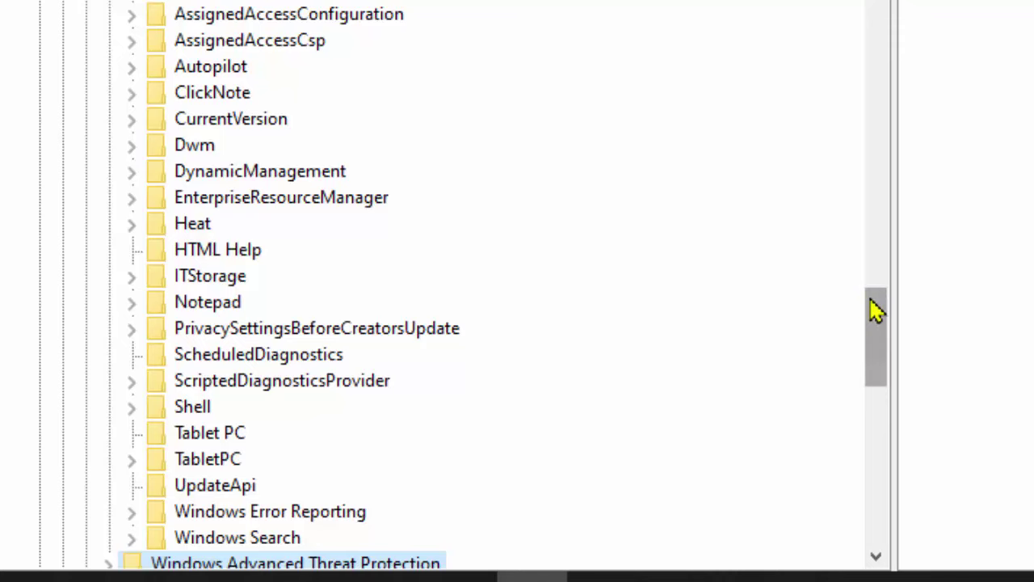
- Expand the CurrentVersion key under Windows and its Uninstall subkey
drag(877, 315, 875, 339)
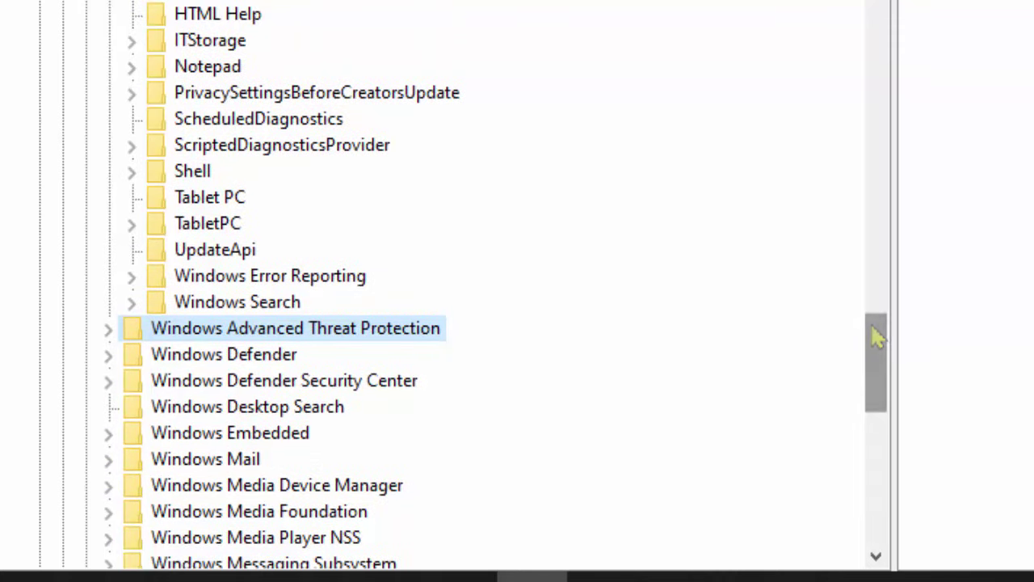
scroll(445, 283, up, 15)
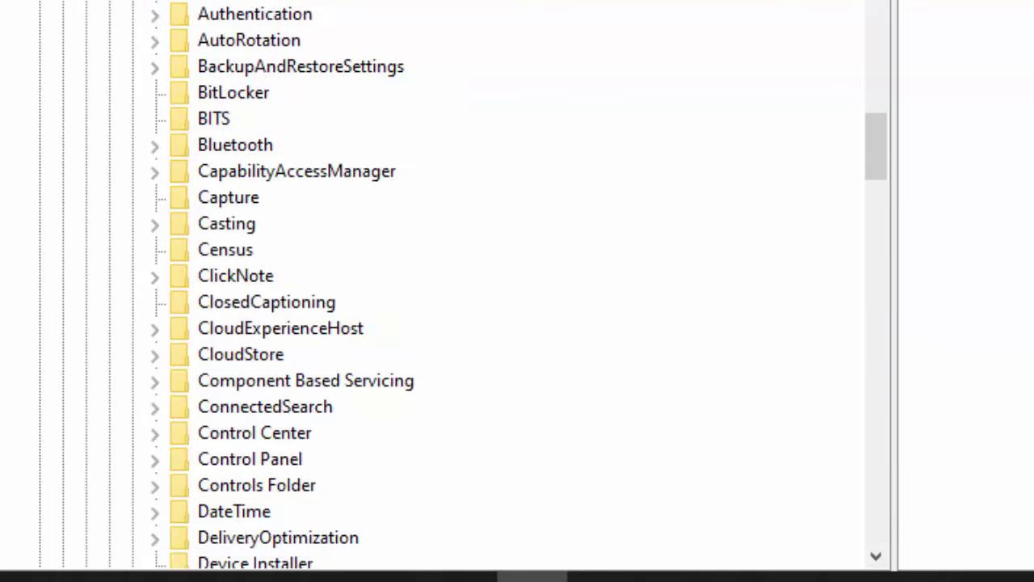
key(u)
key(Down)
key(Down)
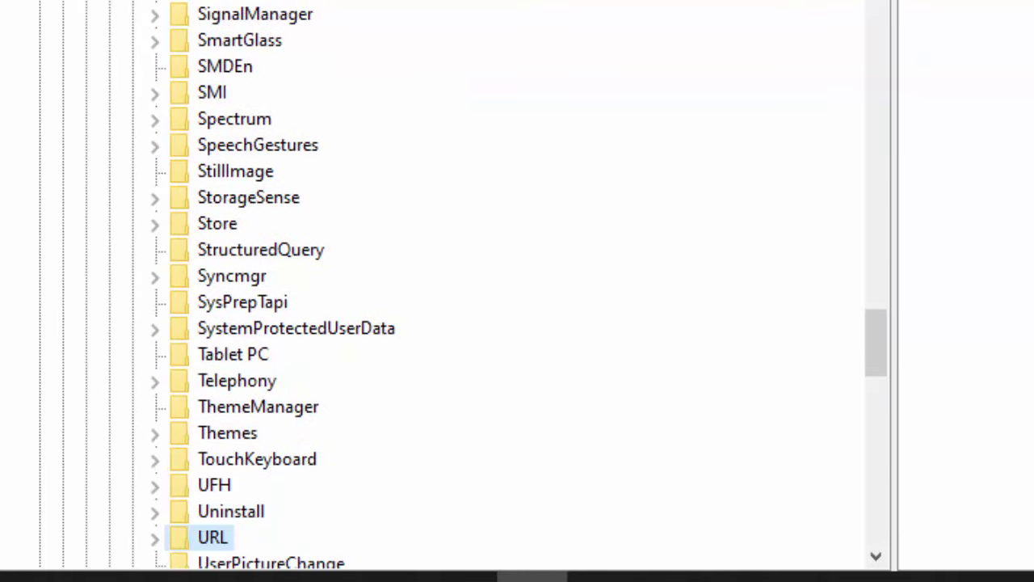
key(Up)
key(Right)
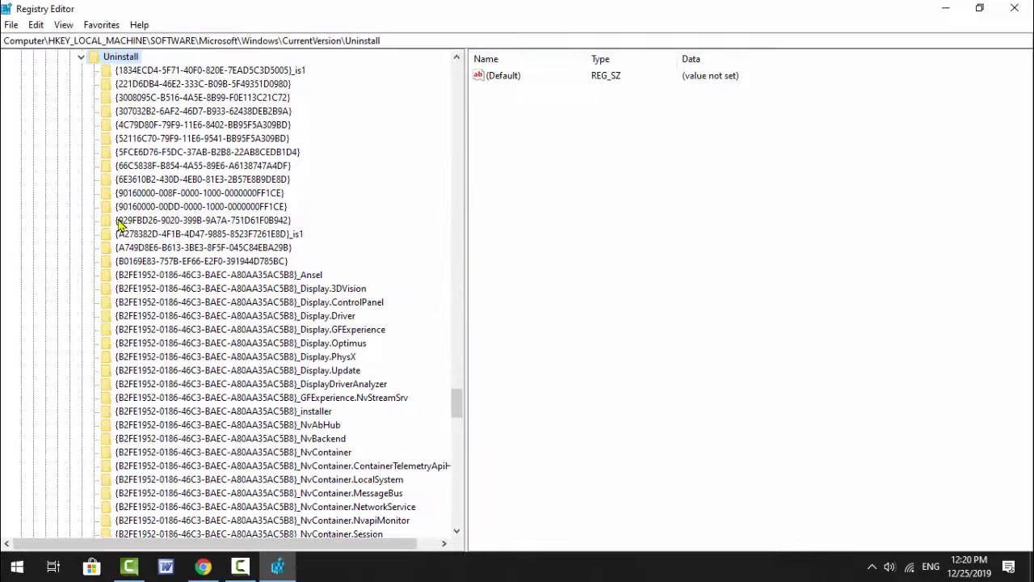
- Examine the values of several subkeys under Uninstall, from {221D6DB4-46E2-333C-B09B-5F49351D0980} to {66C5838F-B854-4A55-89E6-A6138747A4DF}, to identify their programs
click(191, 84)
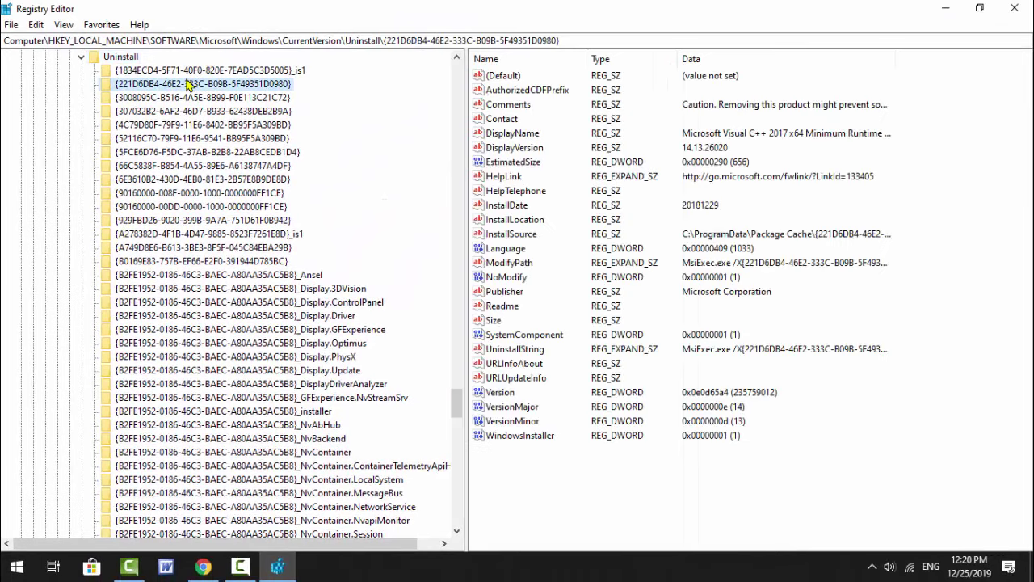
click(188, 73)
click(186, 99)
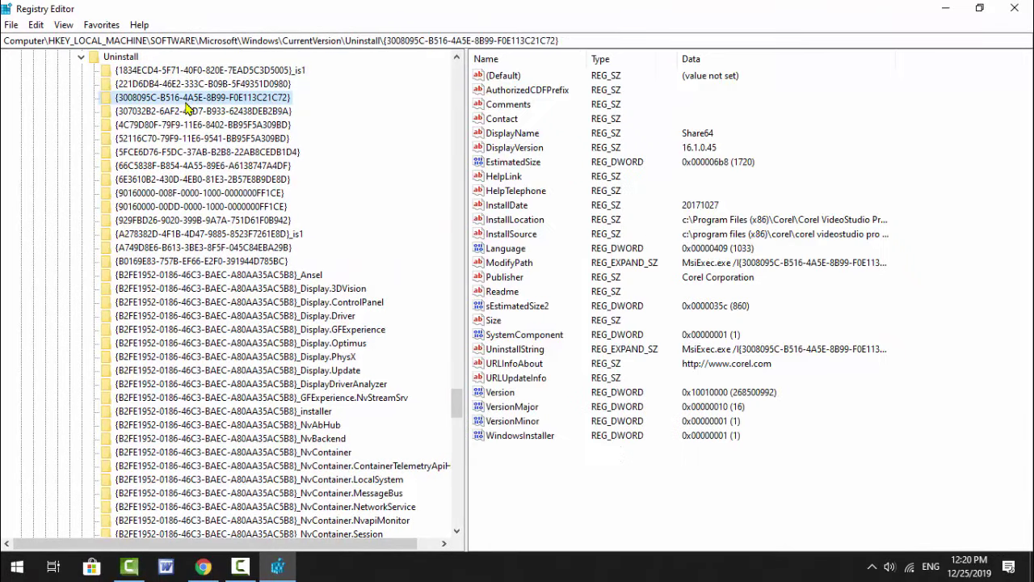
click(193, 125)
click(192, 140)
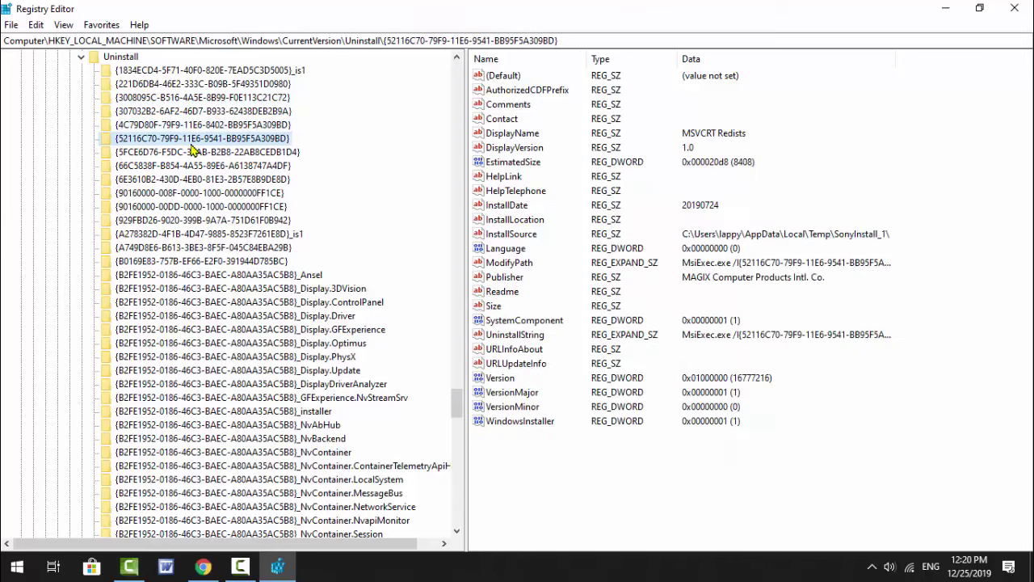
click(193, 166)
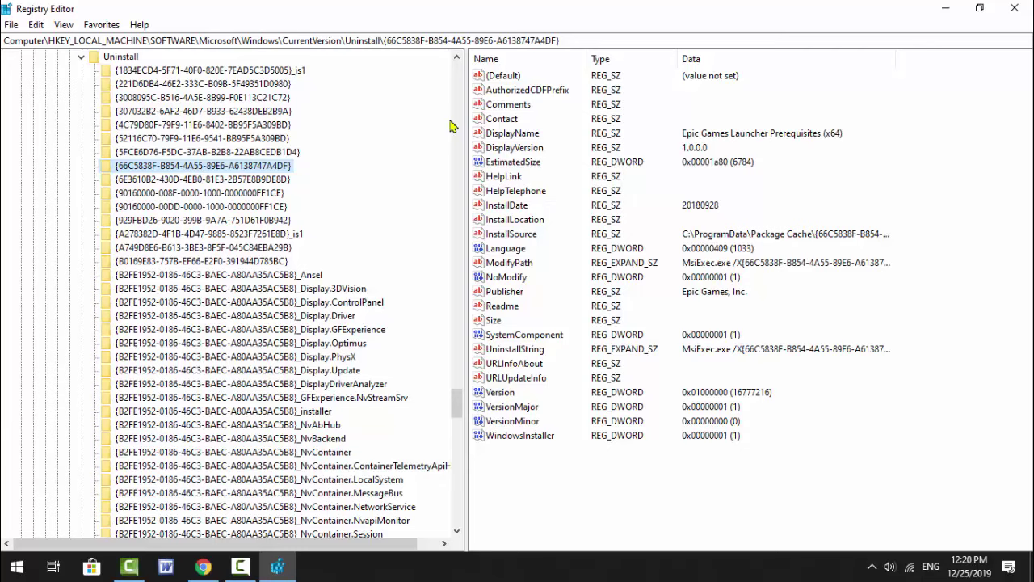
- Check the options for the MSVCRT Redists subkey, collapse the Uninstall key and close the Registry Editor
click(231, 139)
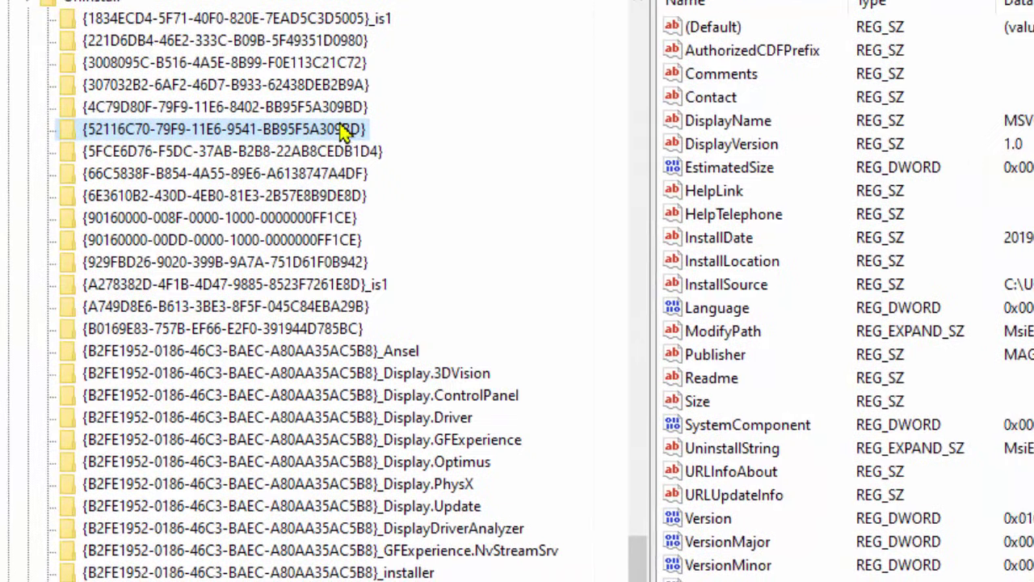
right_click(37, 138)
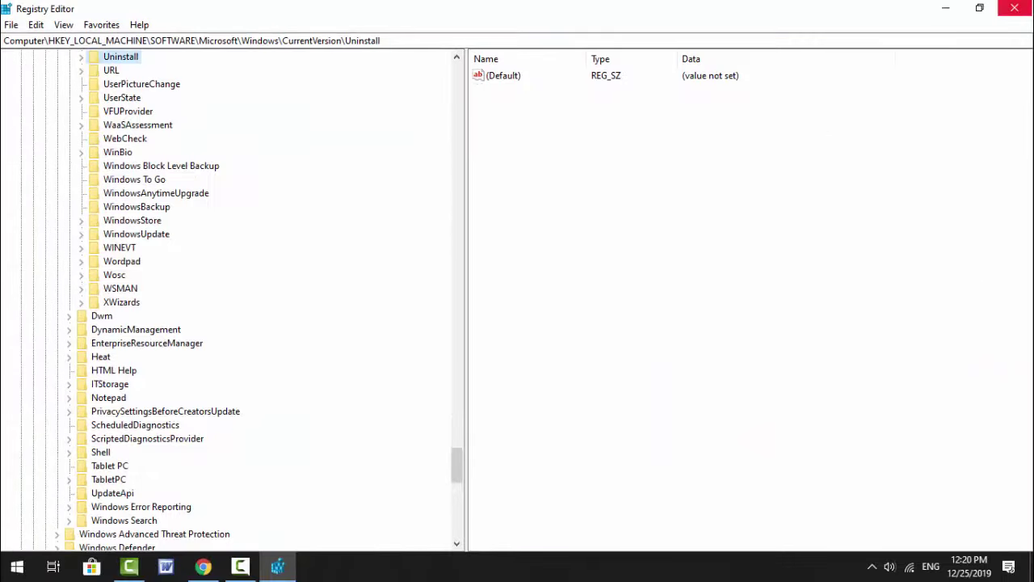
click(1014, 8)
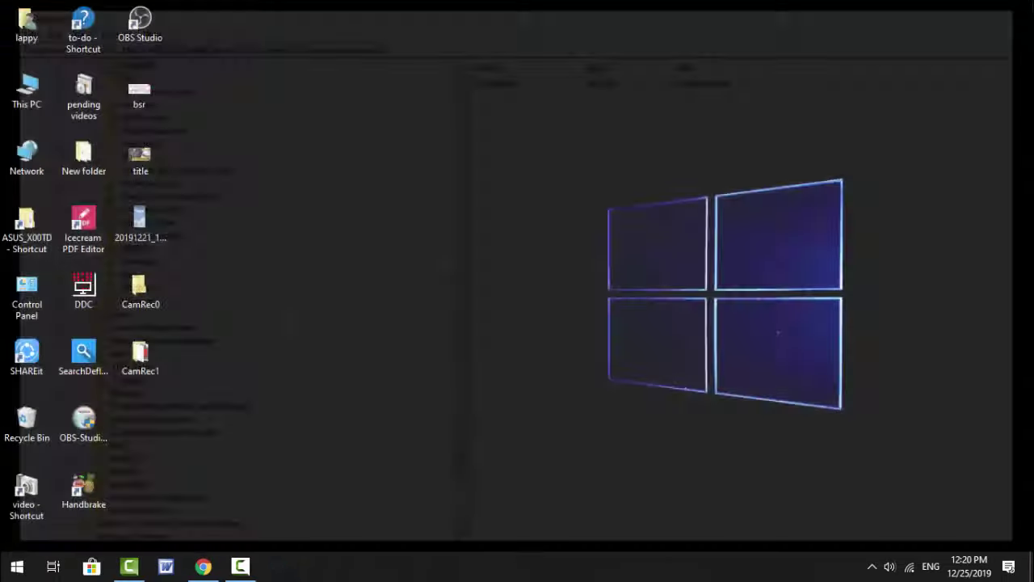